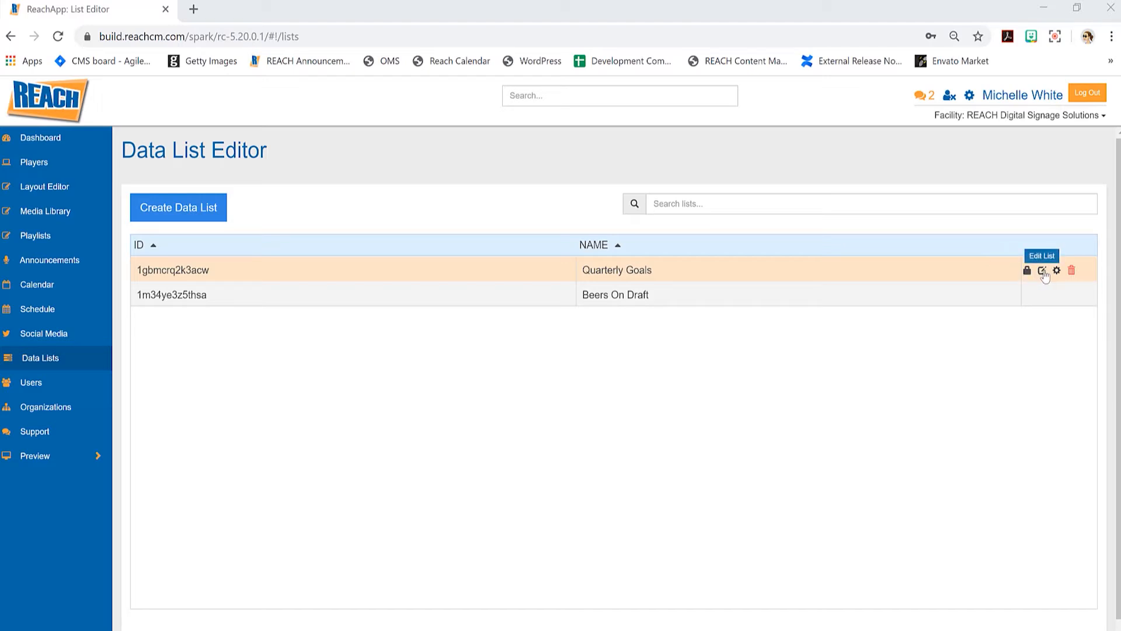
- After viewing the Quarterly Goals list, start a new data list named Directory without copying columns
{"action": "left_click", "coordinate": [1043, 271]}
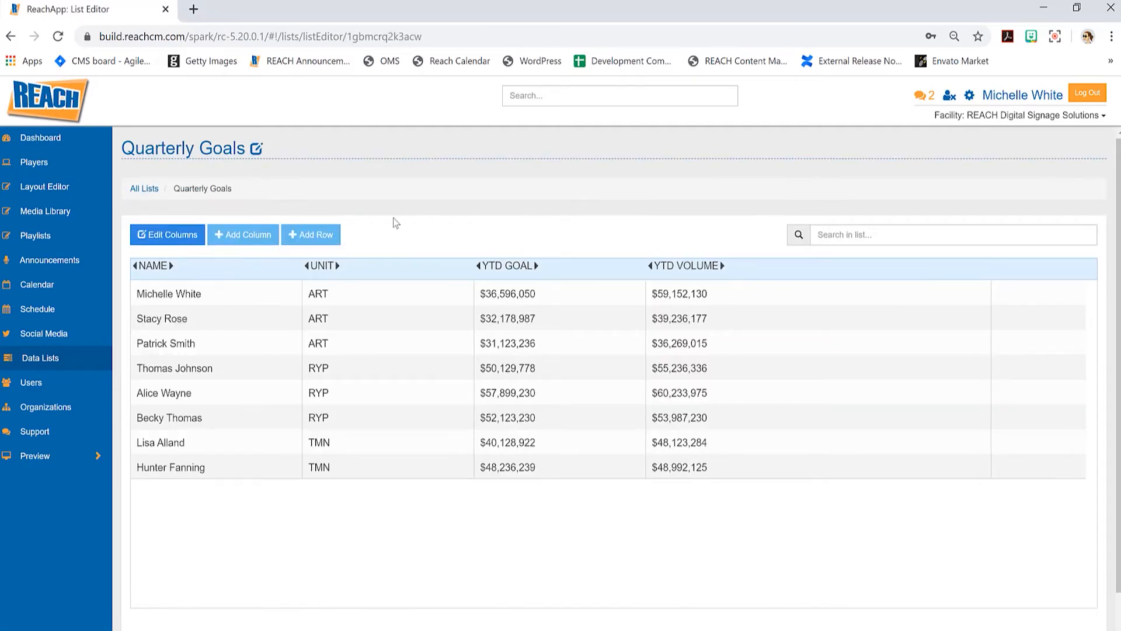
{"action": "left_click", "coordinate": [144, 188]}
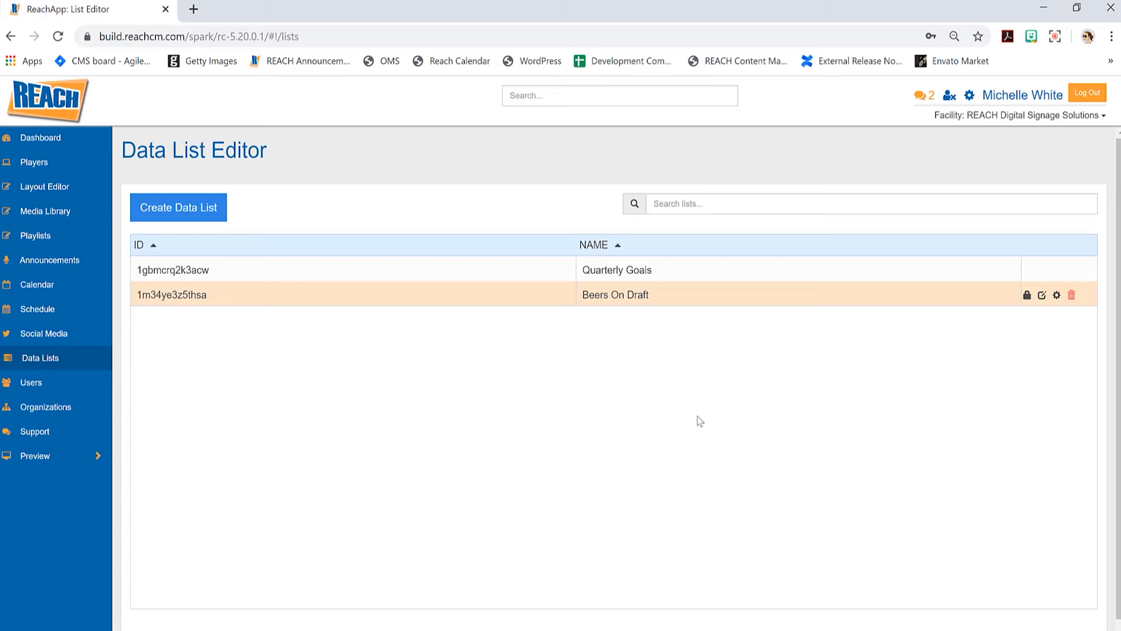
{"action": "left_click", "coordinate": [195, 211]}
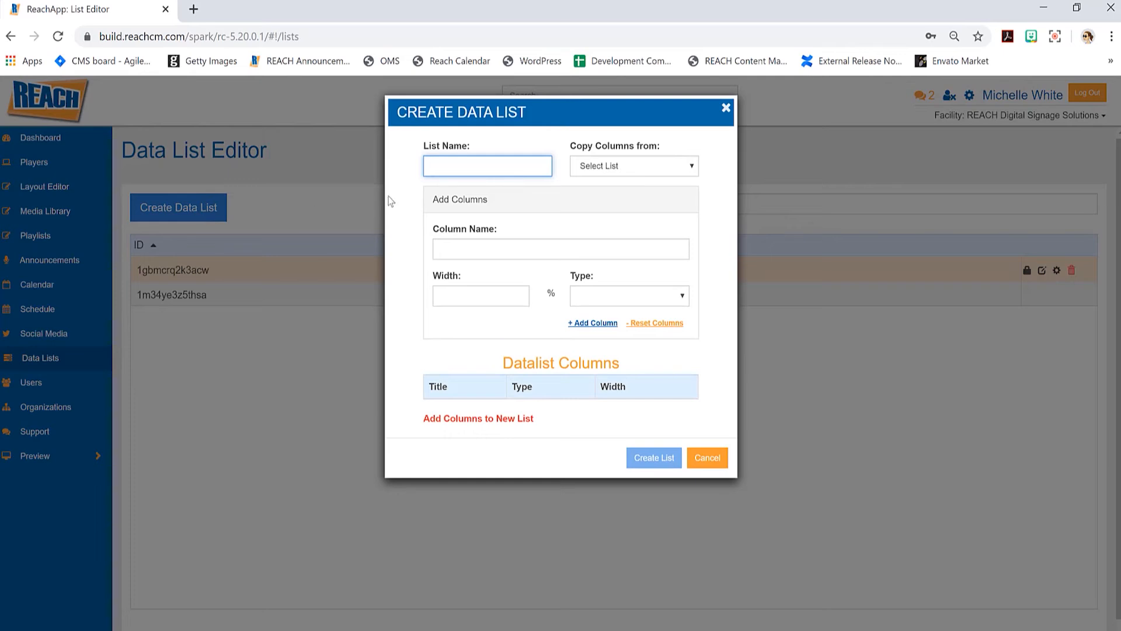
{"action": "type", "text": "Directory"}
{"action": "left_click", "coordinate": [615, 171]}
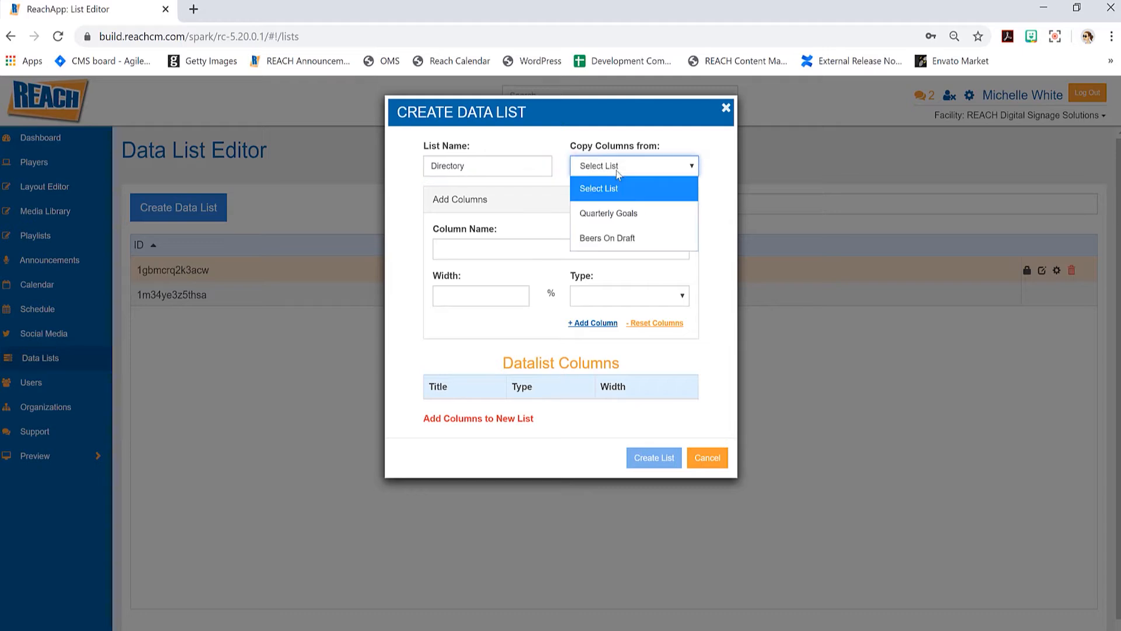
{"action": "left_click", "coordinate": [552, 194]}
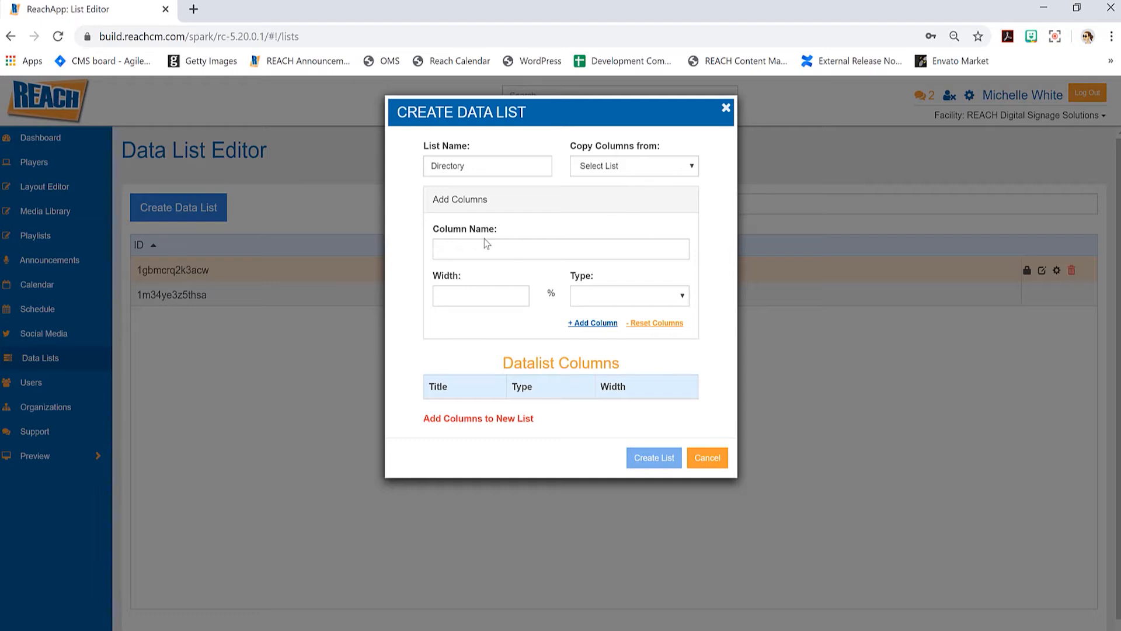
{"action": "left_click", "coordinate": [458, 250]}
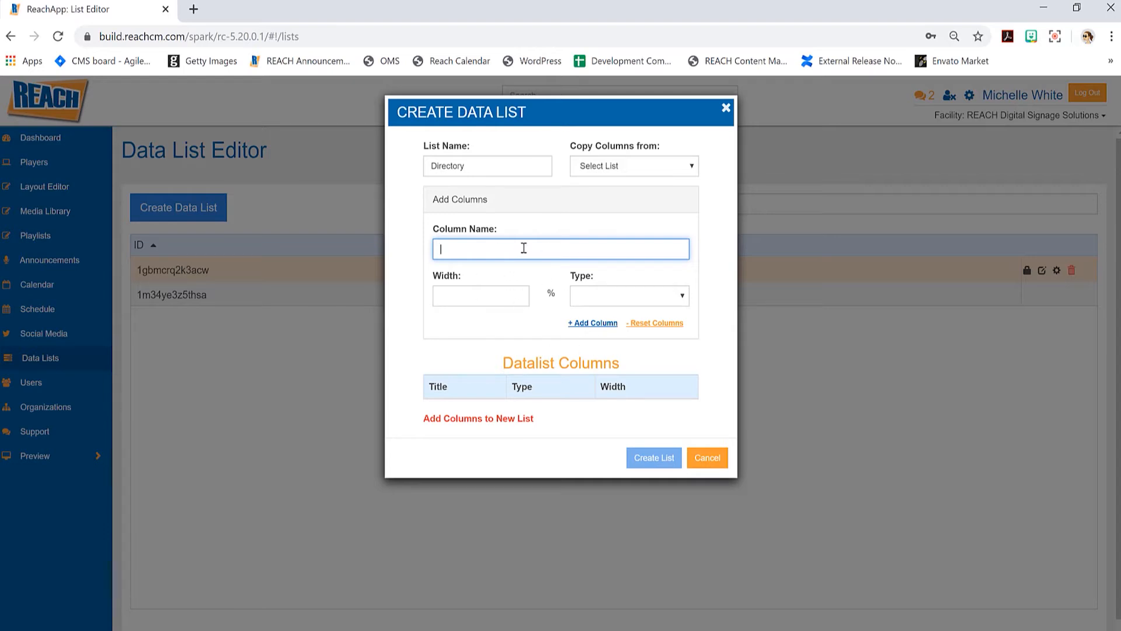
- Enter the first column as Name with a width of 20%
{"action": "type", "text": "Name"}
{"action": "left_click", "coordinate": [465, 299]}
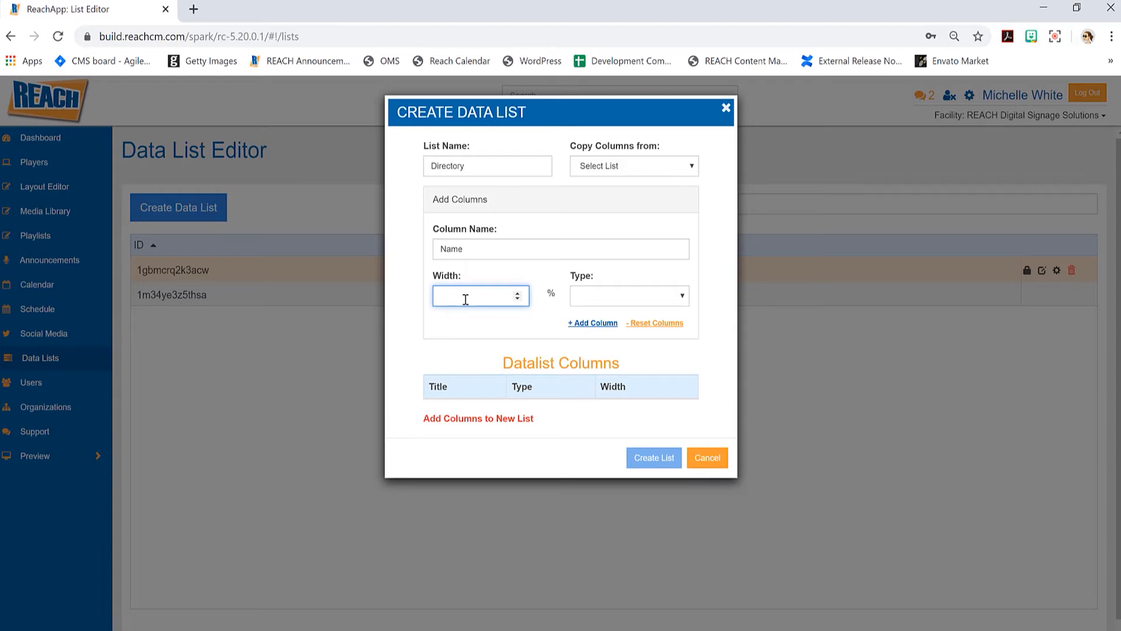
{"action": "type", "text": "20"}
- Make the Name column type Text and add it to the column list
{"action": "left_click", "coordinate": [588, 299]}
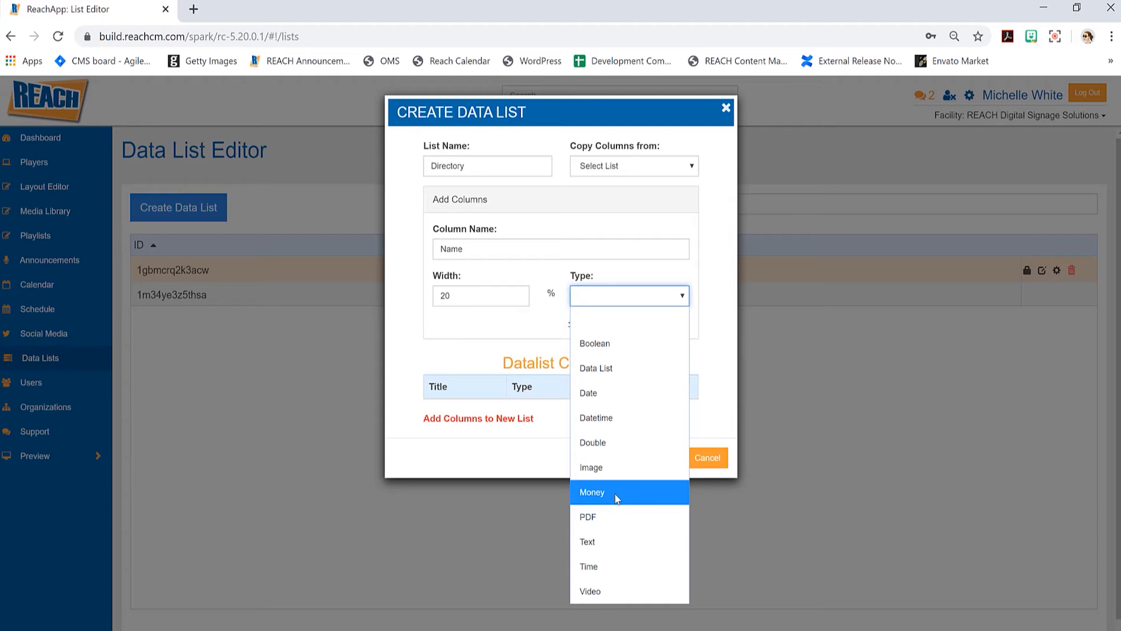
{"action": "left_click", "coordinate": [605, 536]}
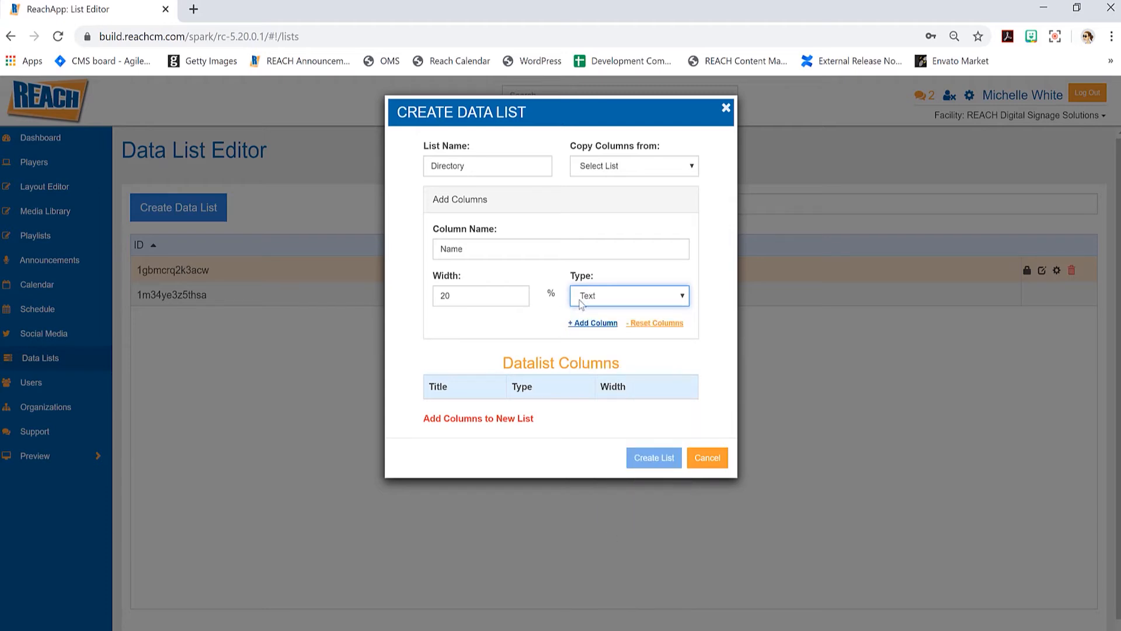
{"action": "left_click", "coordinate": [594, 324]}
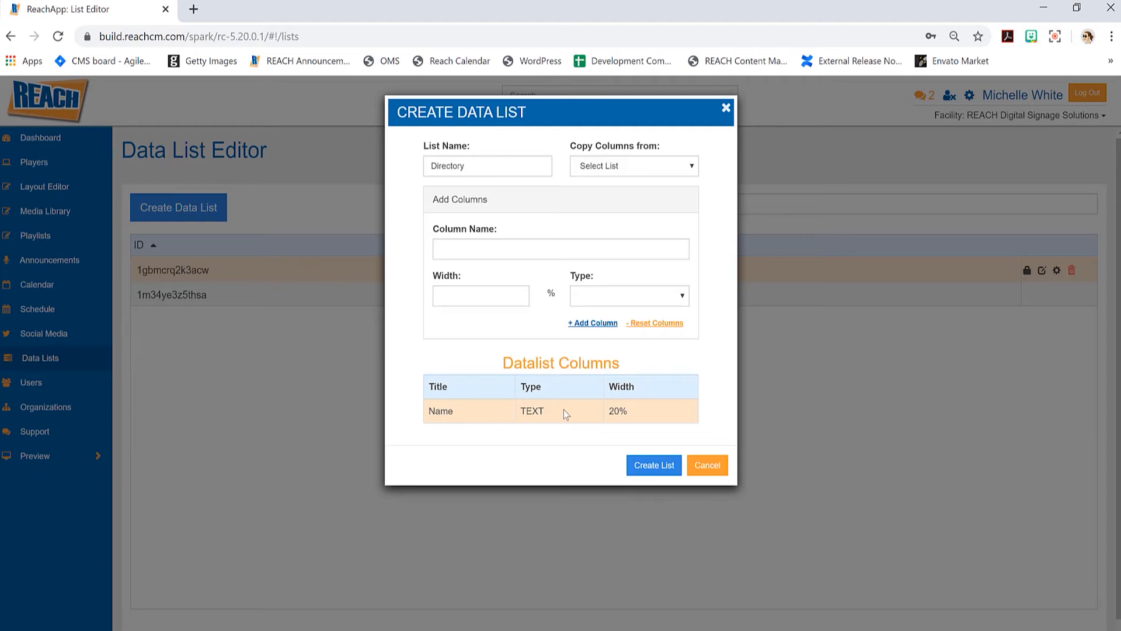
- Add a second column named Room with width 0 and type Text
{"action": "left_click", "coordinate": [482, 255]}
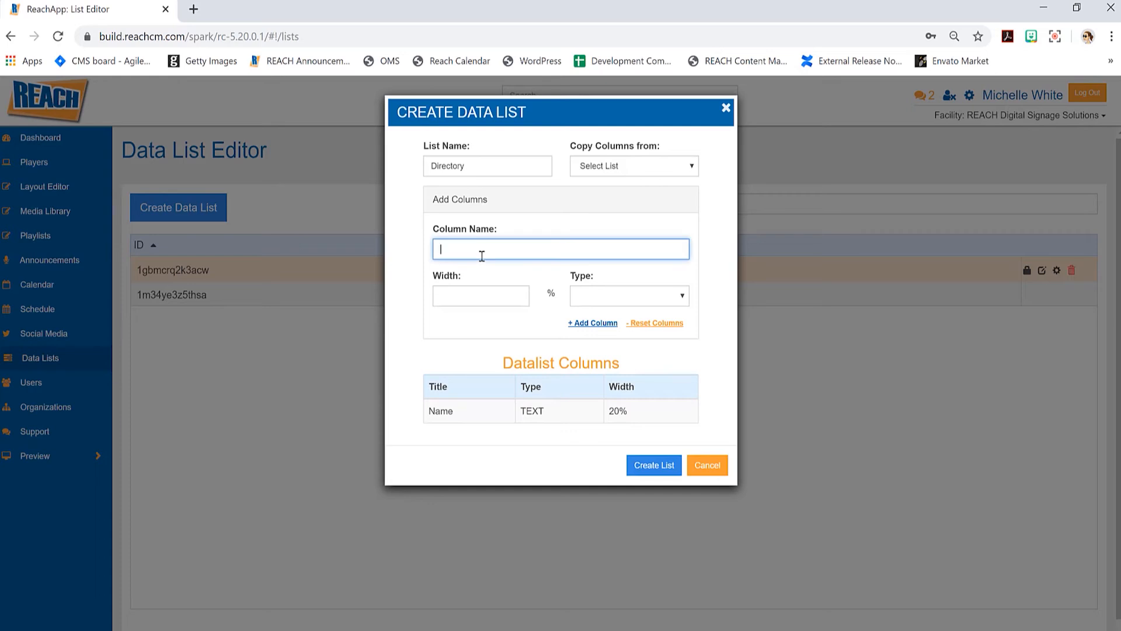
{"action": "type", "text": "Room"}
{"action": "left_click", "coordinate": [454, 301]}
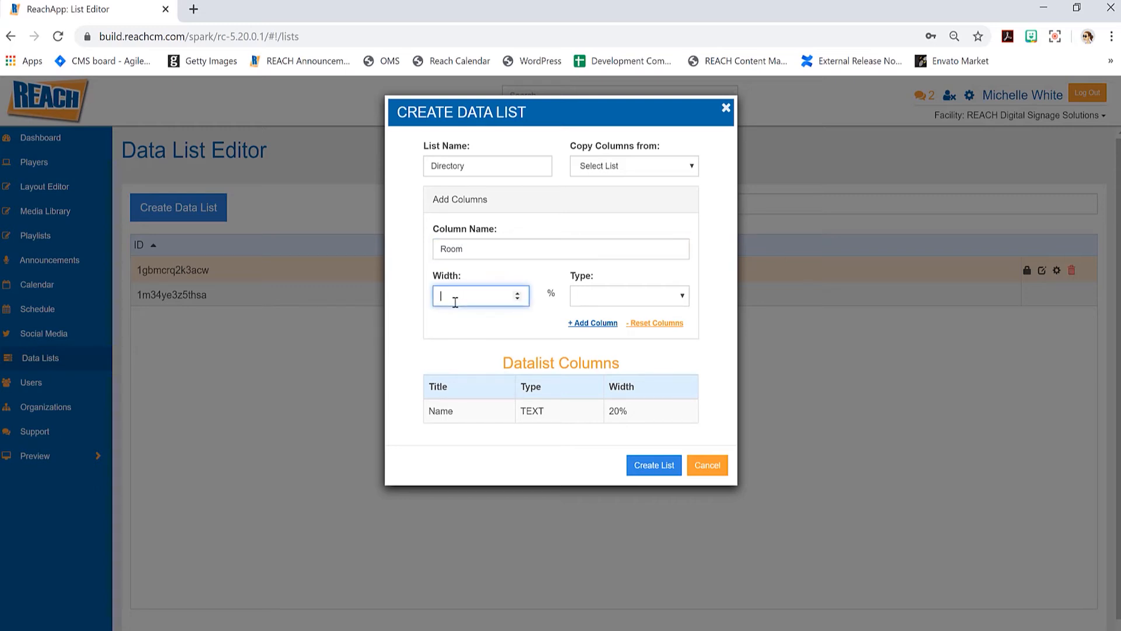
{"action": "type", "text": "0"}
{"action": "left_click", "coordinate": [620, 297]}
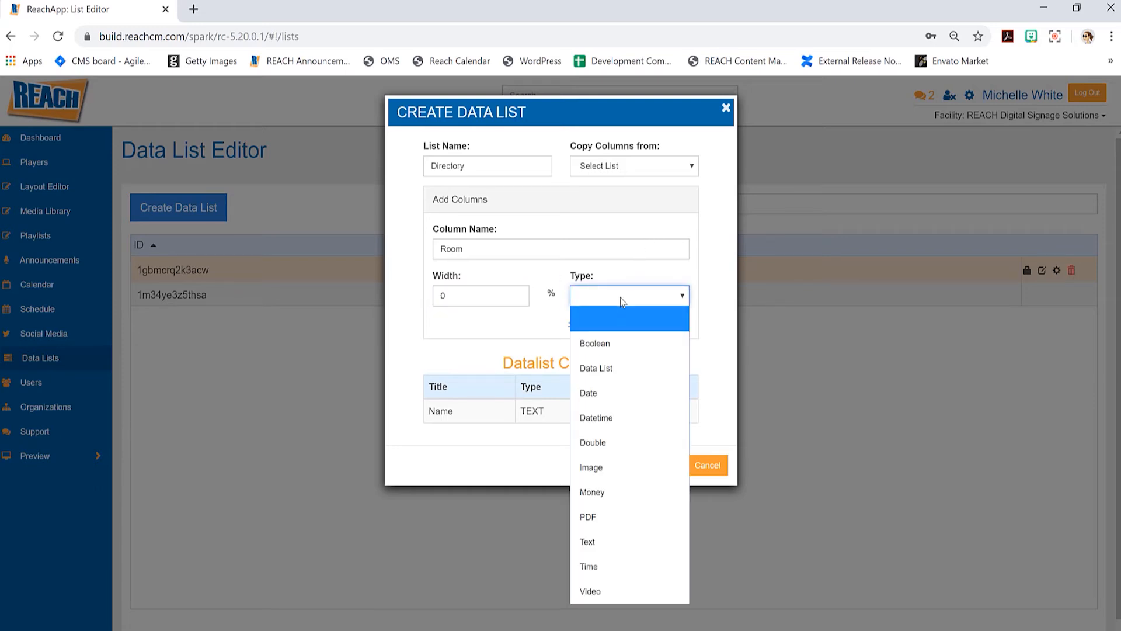
{"action": "left_click", "coordinate": [607, 540]}
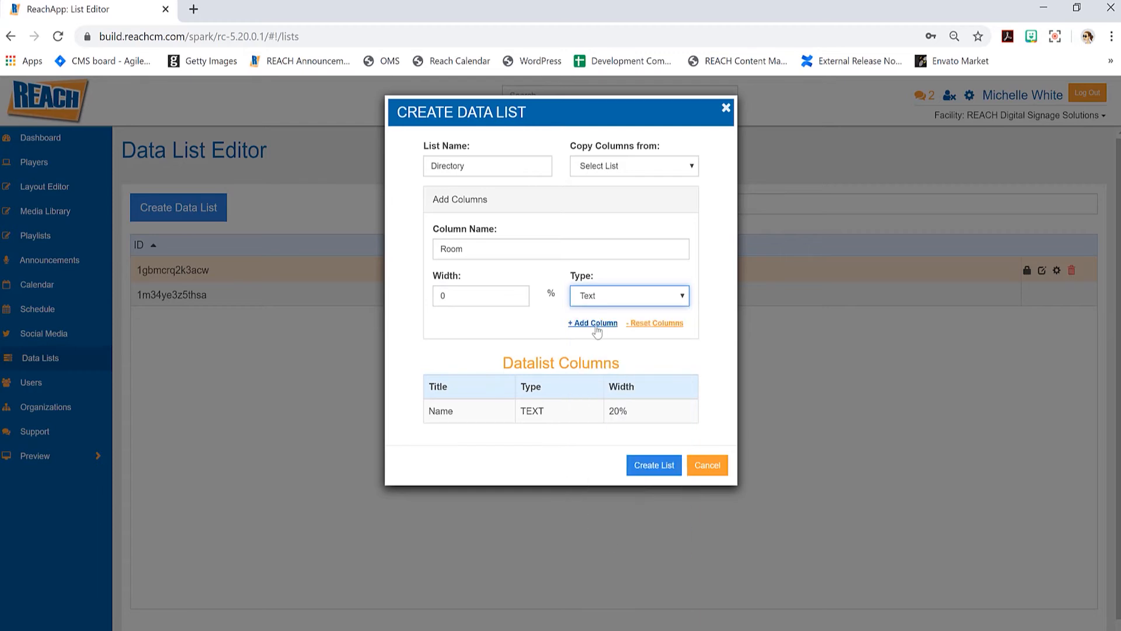
{"action": "left_click", "coordinate": [596, 323]}
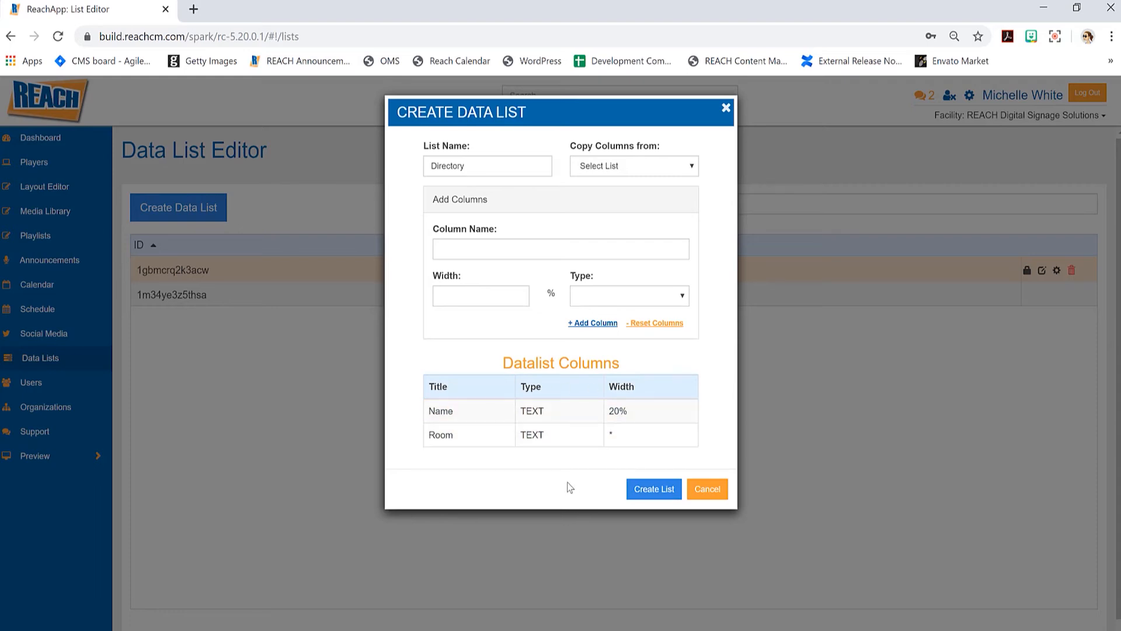
- Create the Directory list and open it in the list editor
{"action": "left_click", "coordinate": [655, 490]}
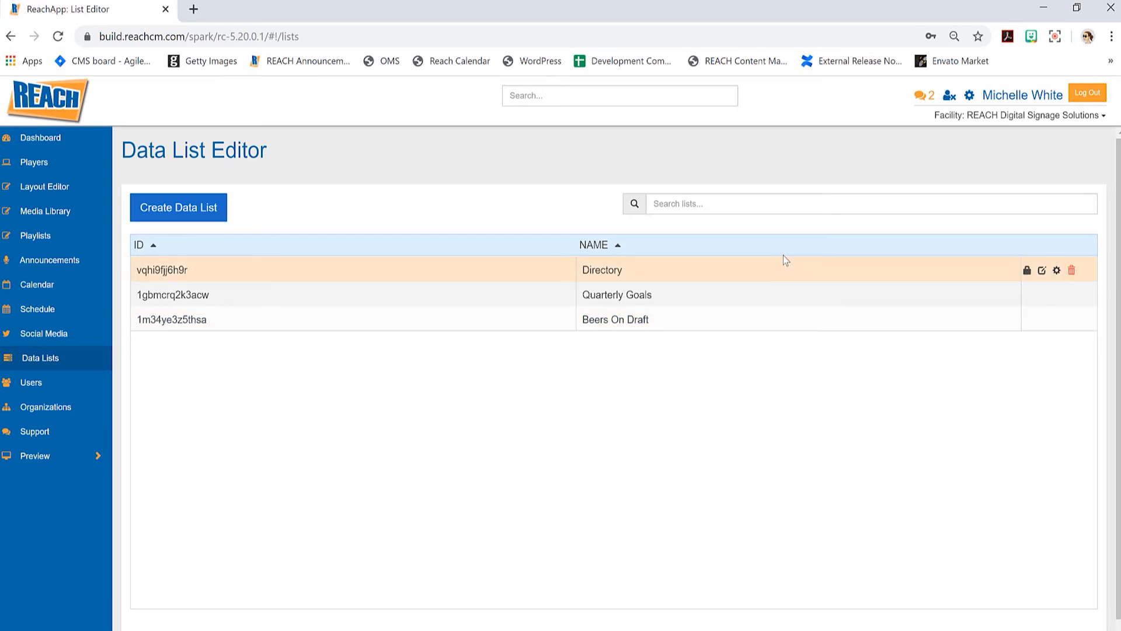
{"action": "left_click", "coordinate": [968, 269]}
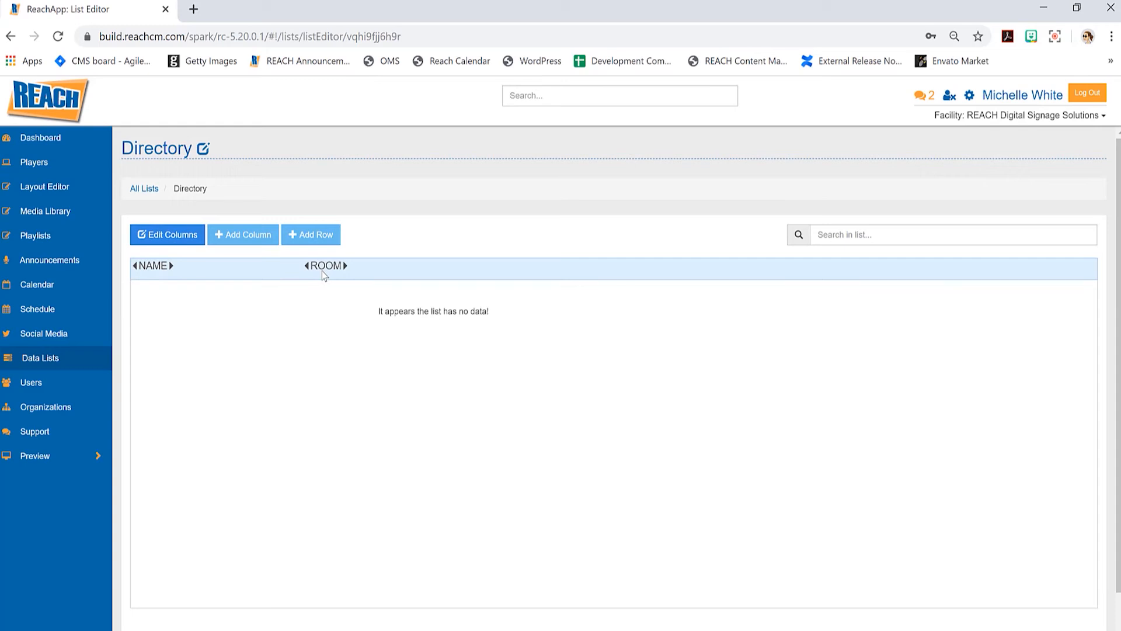
- Rename the Room column to 'Room Number' and confirm the column update
{"action": "left_click", "coordinate": [166, 242]}
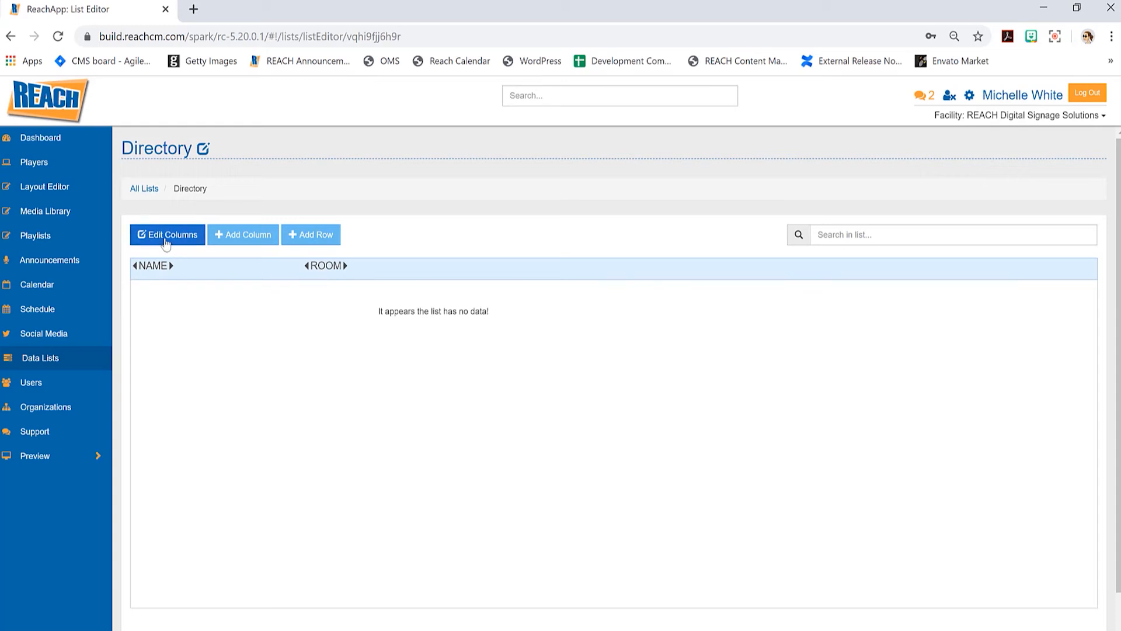
{"action": "left_click", "coordinate": [452, 169]}
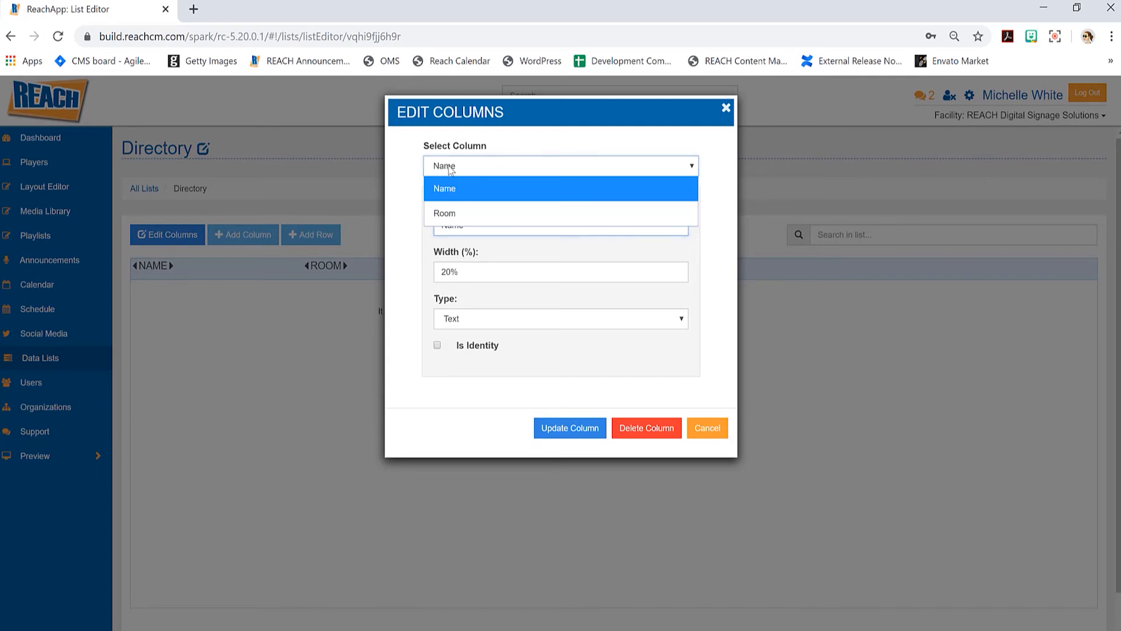
{"action": "left_click", "coordinate": [467, 212]}
{"action": "left_click_drag", "start_coordinate": [470, 221], "coordinate": [402, 223]}
{"action": "type", "text": "Room Num"}
{"action": "key", "text": "BackSpace"}
{"action": "type", "text": "mber"}
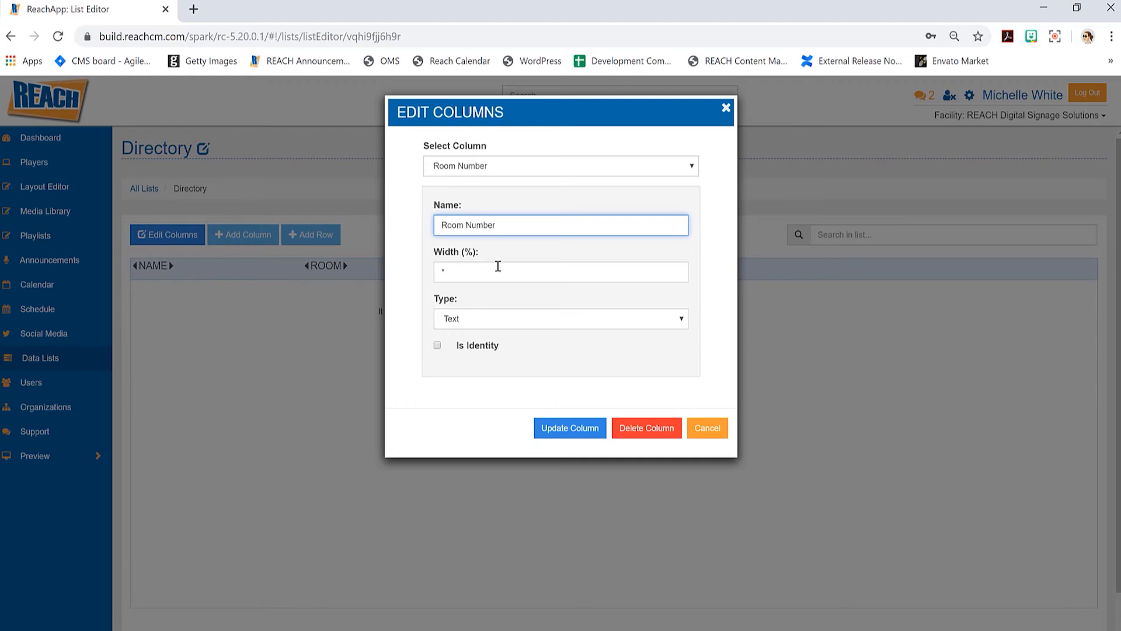
{"action": "left_click", "coordinate": [574, 429]}
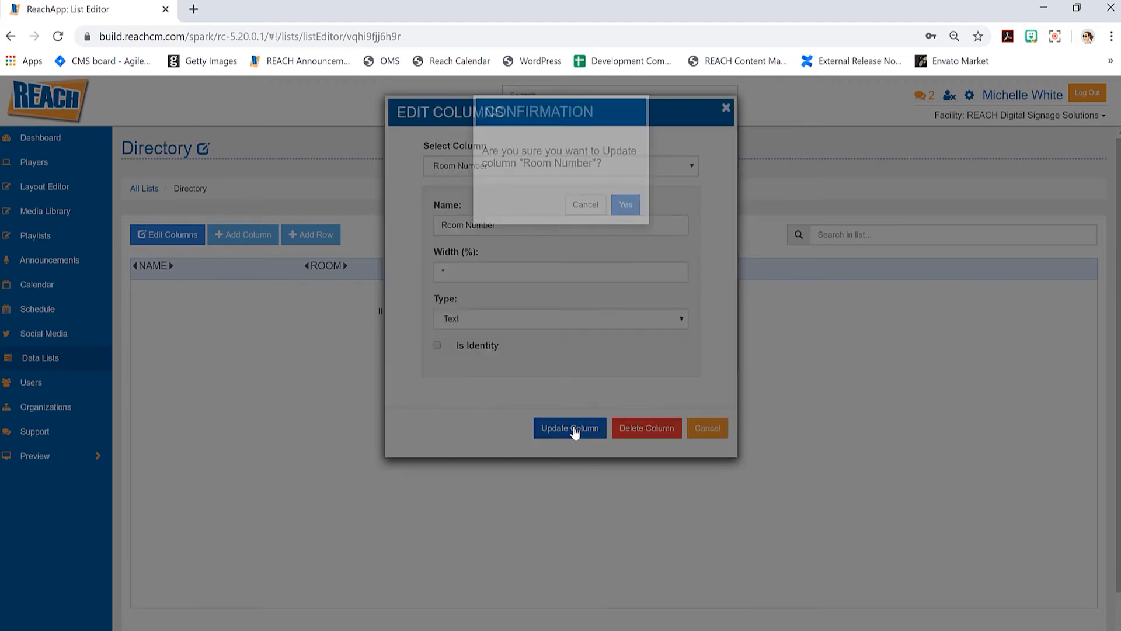
{"action": "key", "text": "Return"}
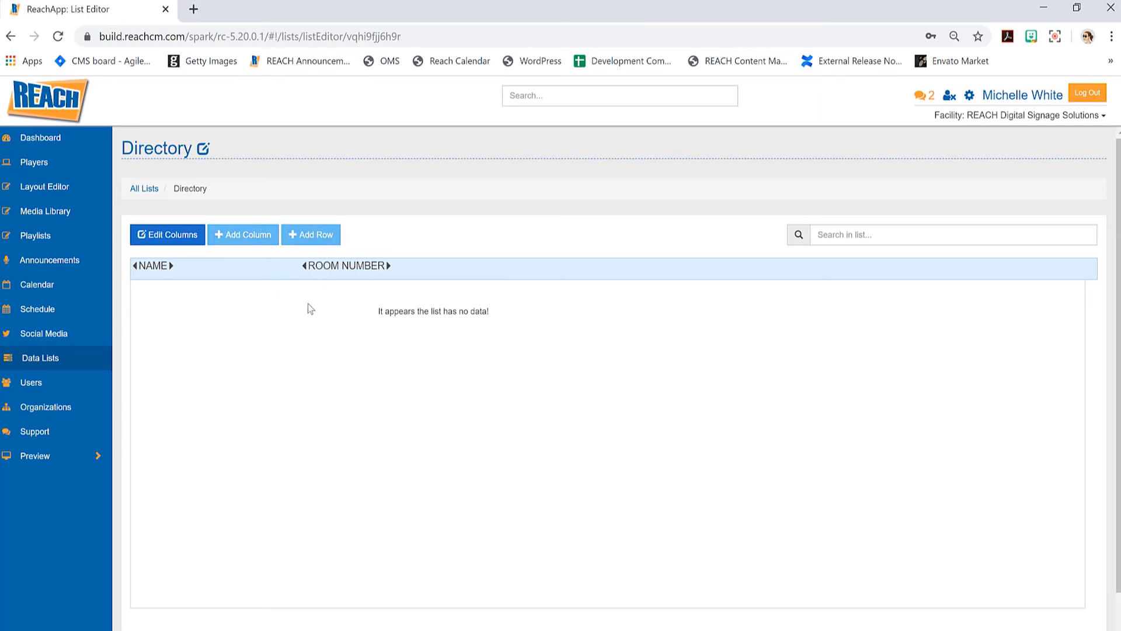
- Add a first row with a person's full name and room number 123
{"action": "left_click", "coordinate": [317, 238]}
{"action": "left_click", "coordinate": [486, 178]}
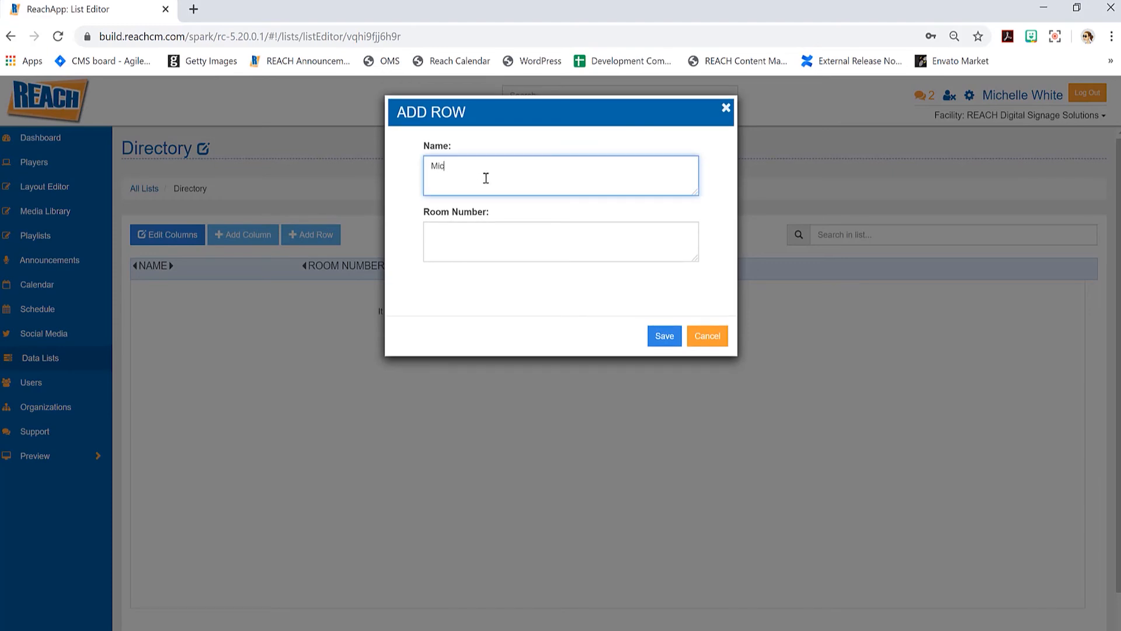
{"action": "key", "text": "Tab"}
{"action": "type", "text": "1"}
{"action": "type", "text": "01"}
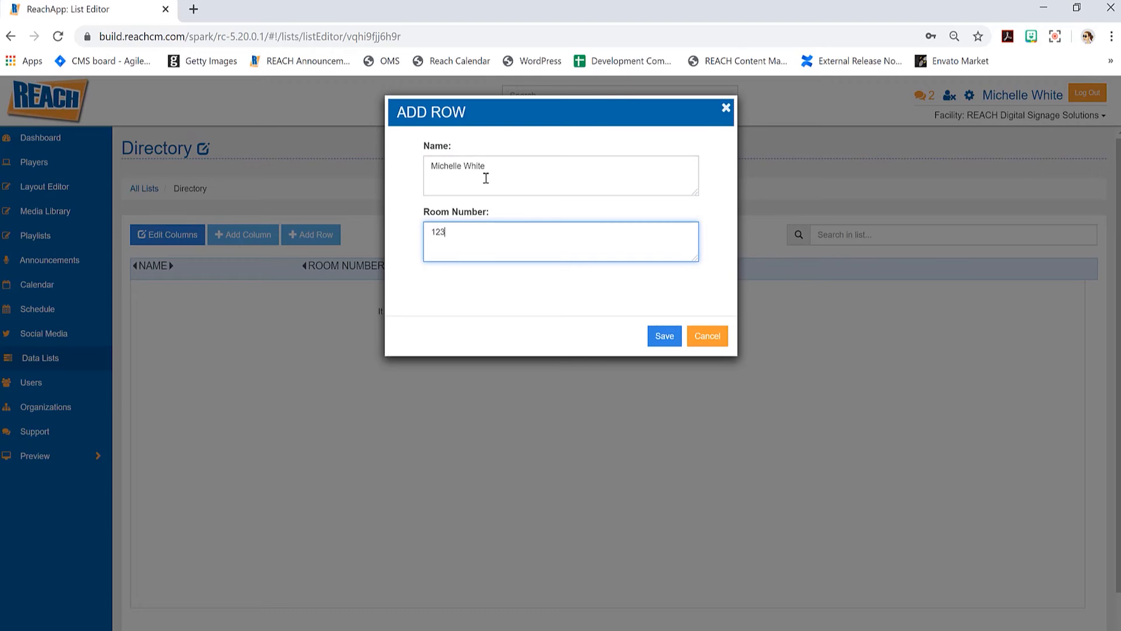
{"action": "left_click", "coordinate": [665, 336]}
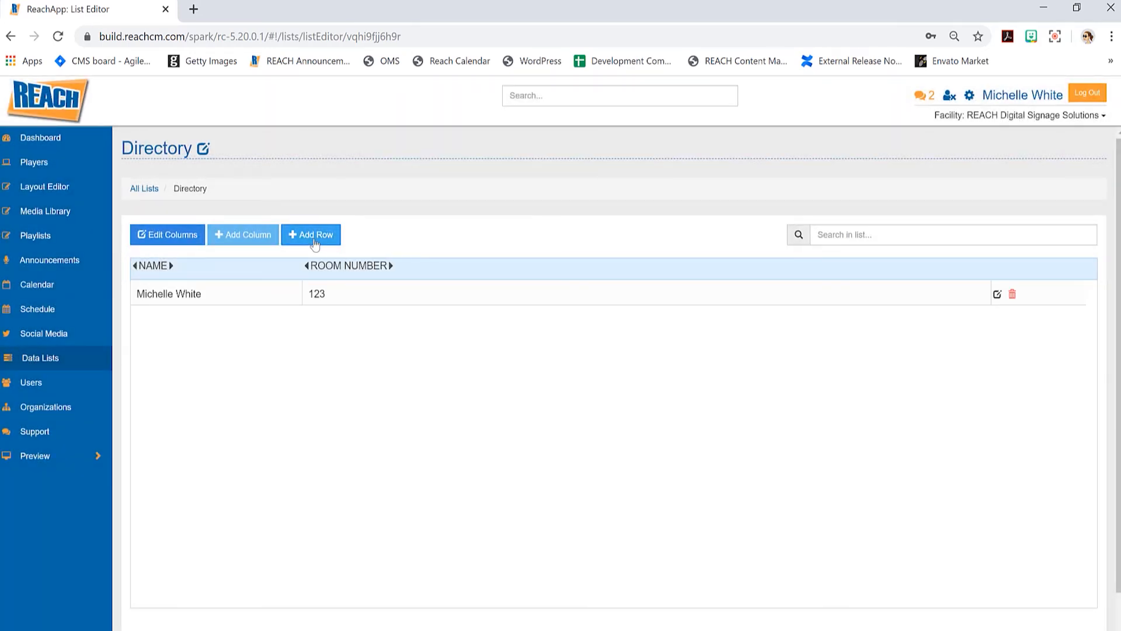
- Add a second row with another person's full name and room number 125
{"action": "left_click", "coordinate": [315, 241]}
{"action": "left_click", "coordinate": [464, 181]}
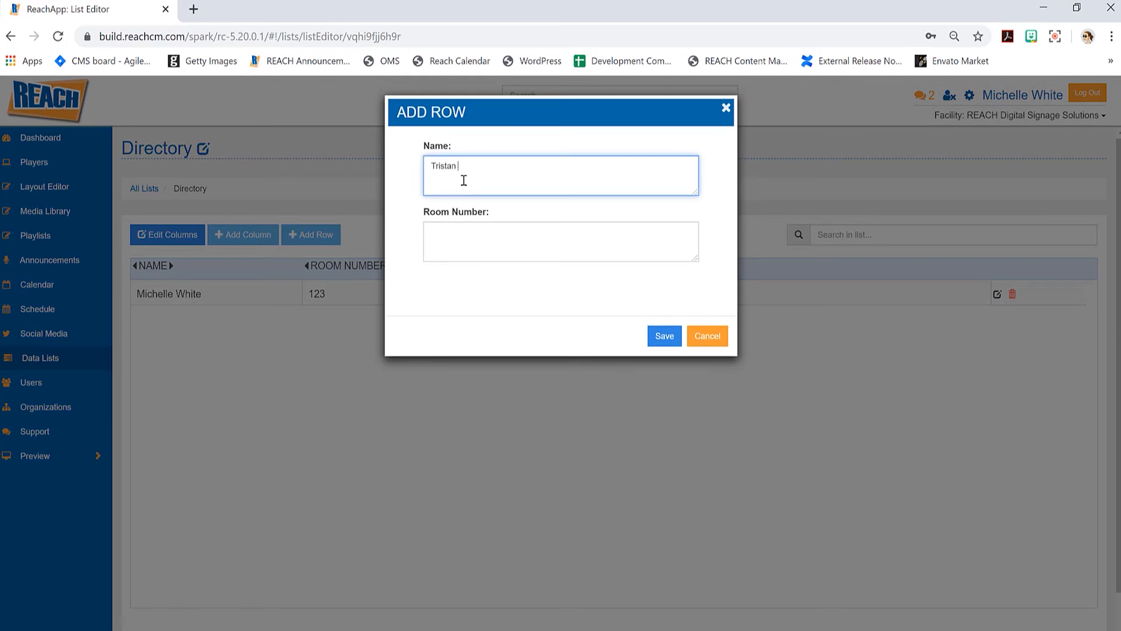
{"action": "key", "text": "Tab"}
{"action": "type", "text": "125"}
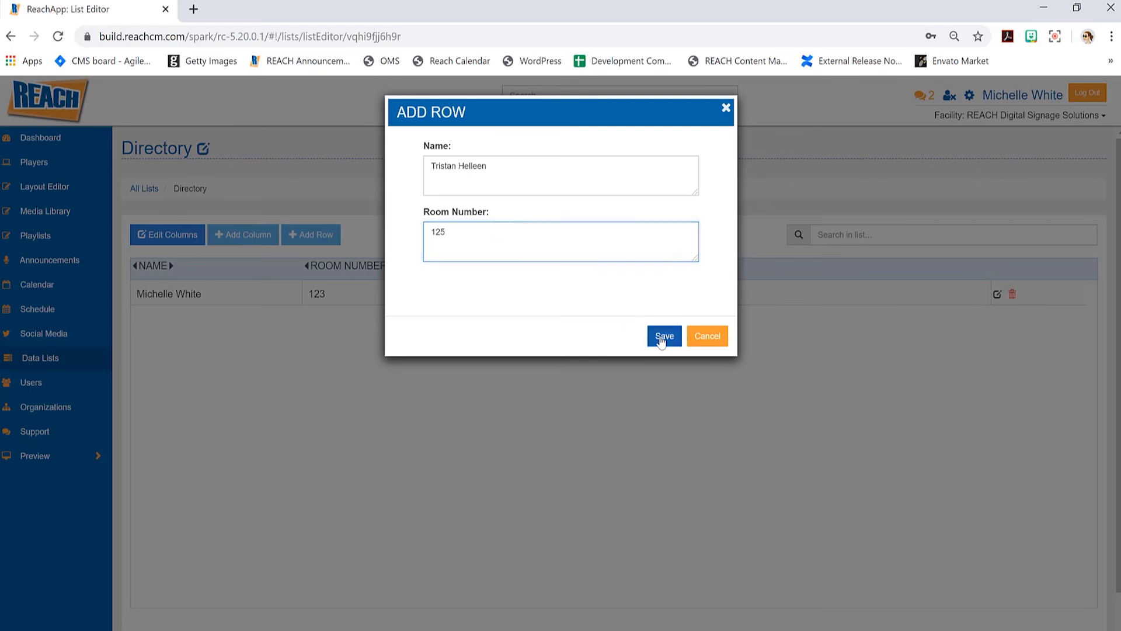
{"action": "left_click", "coordinate": [662, 336]}
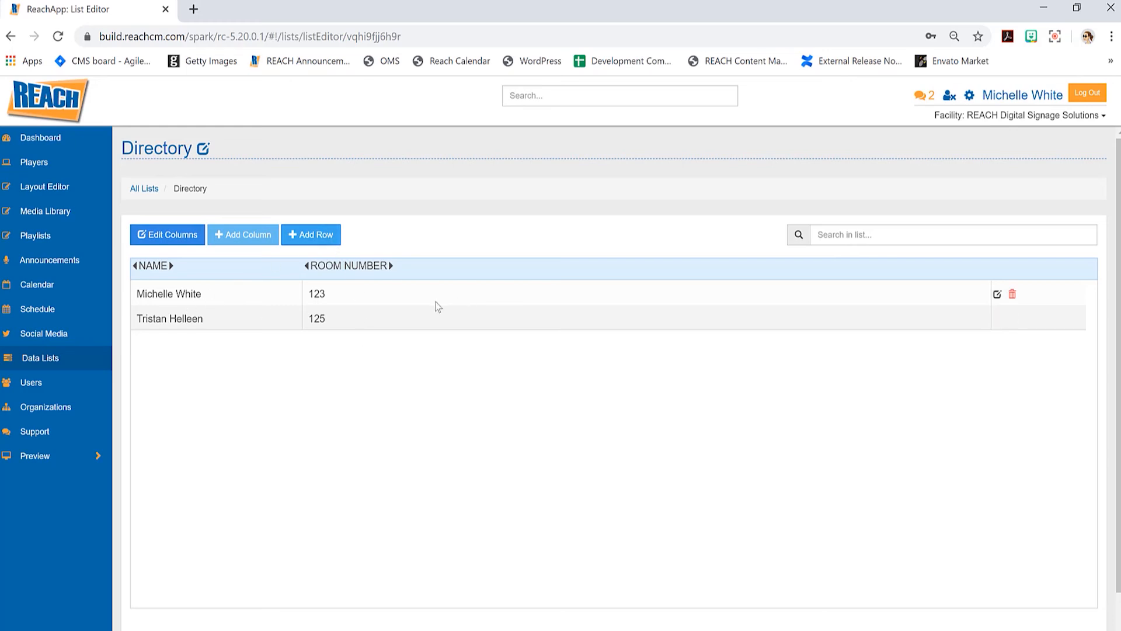
- Change the first row's room number from 123 to 127 directly in the table
{"action": "double_click", "coordinate": [322, 294]}
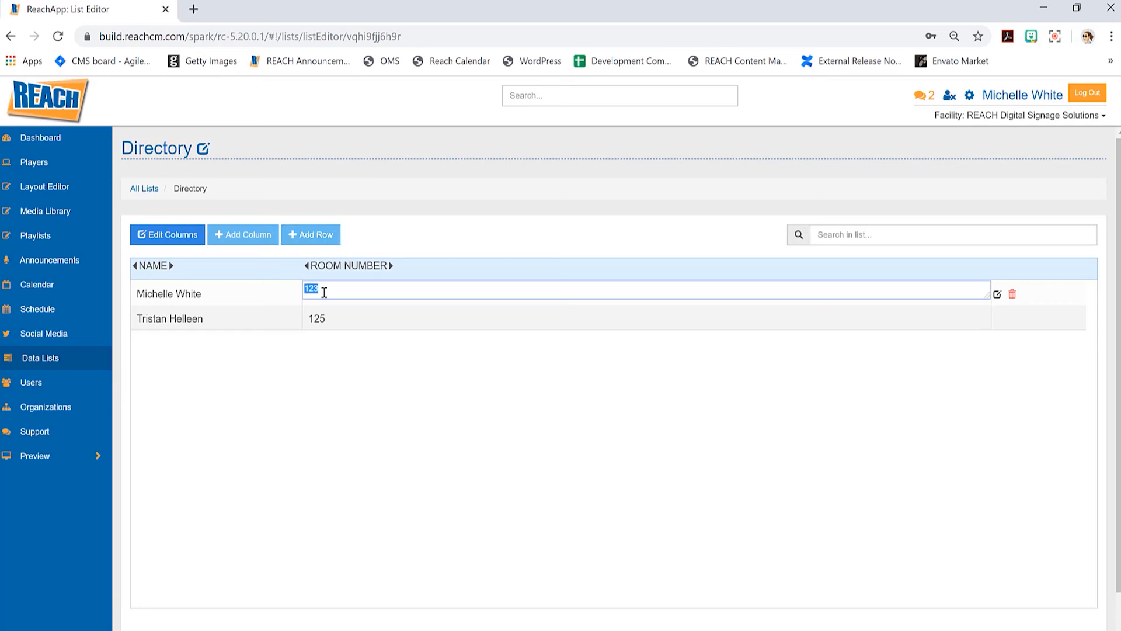
{"action": "type", "text": "127"}
{"action": "left_click", "coordinate": [361, 371]}
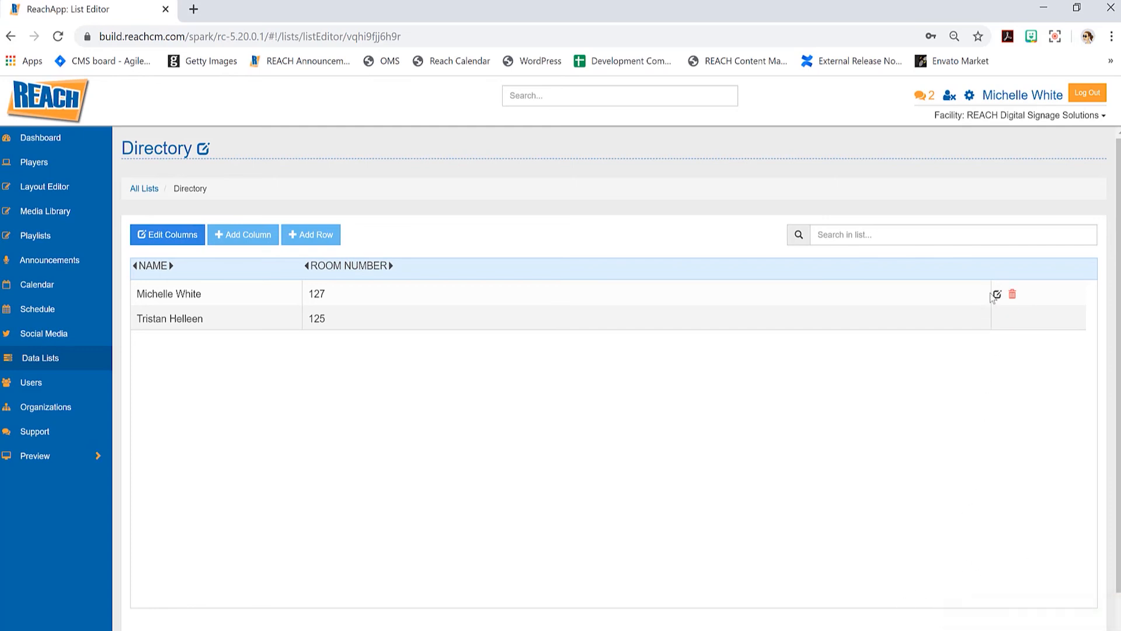
- Open the first row's Edit Row form and close it without changes
{"action": "left_click", "coordinate": [997, 297]}
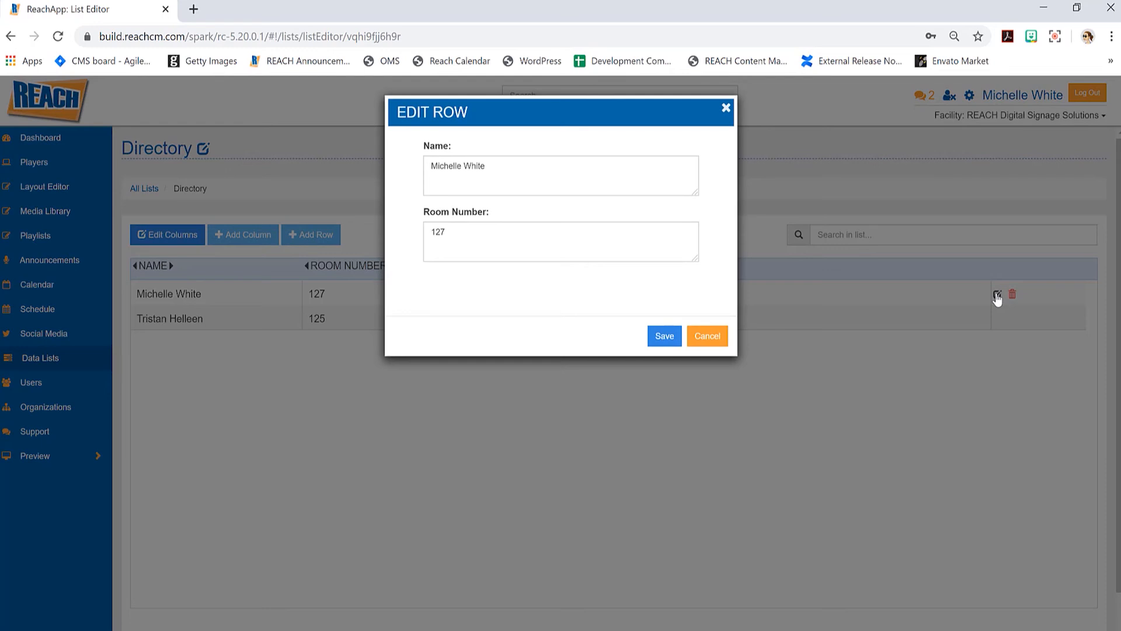
{"action": "left_click", "coordinate": [726, 110]}
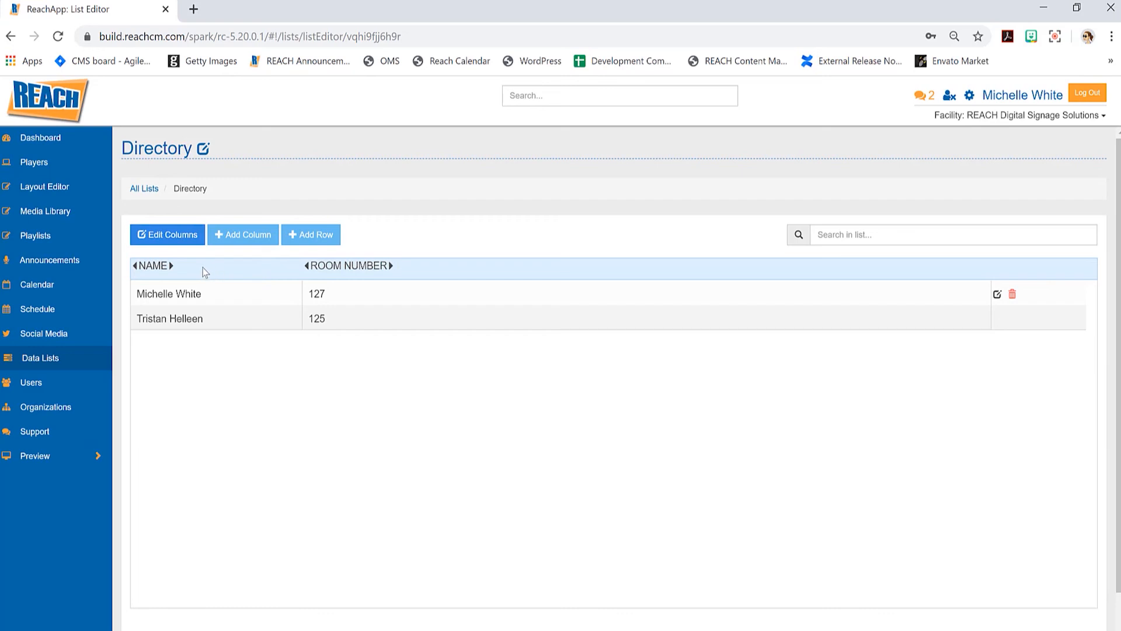
{"action": "left_click", "coordinate": [175, 243]}
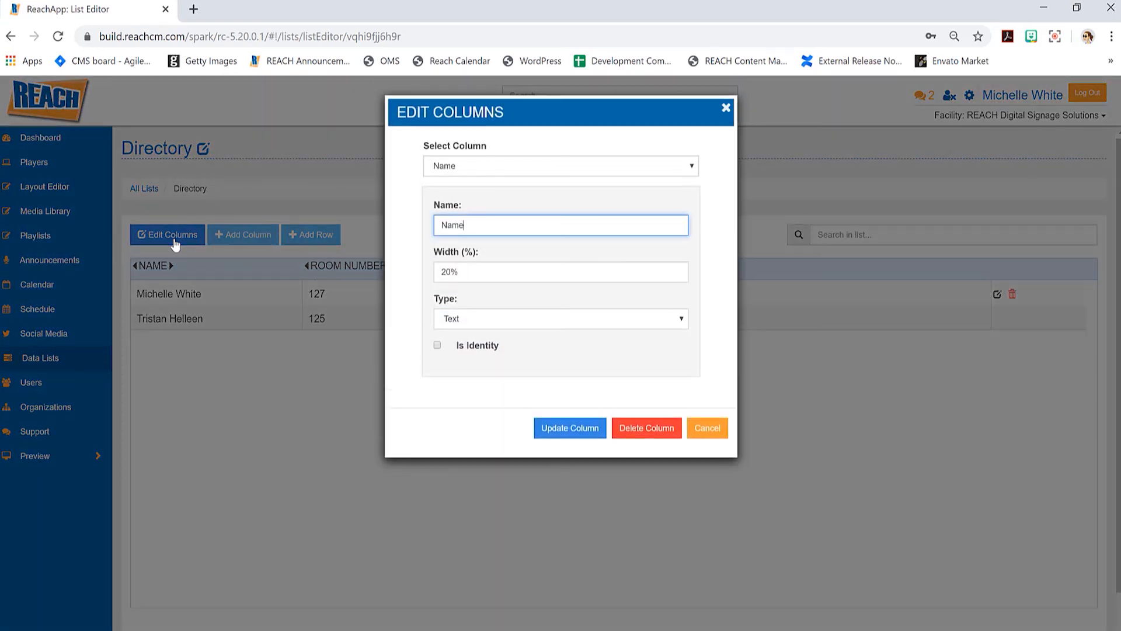
- Set the Name column width to 30% and confirm the column update
{"action": "triple_click", "coordinate": [442, 270]}
{"action": "type", "text": "30"}
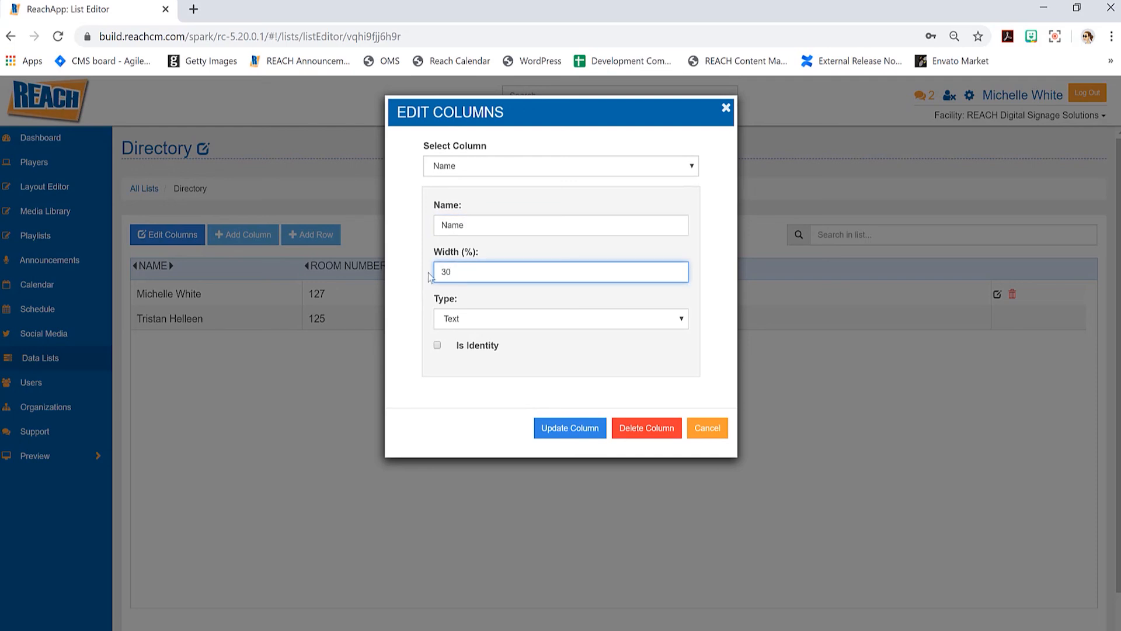
{"action": "left_click", "coordinate": [572, 431]}
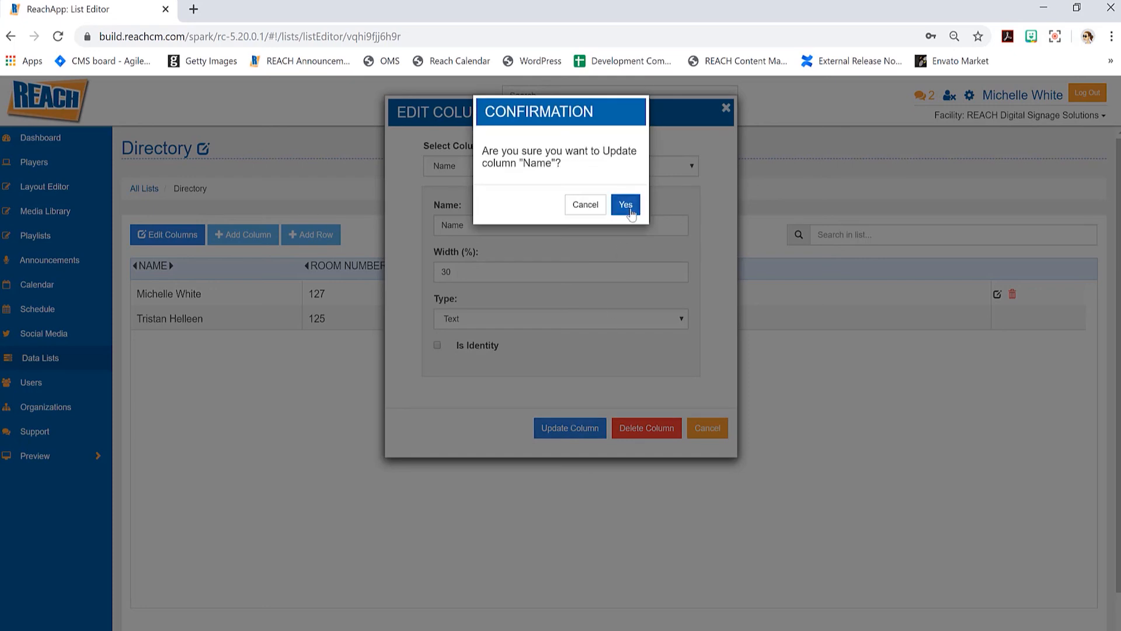
{"action": "left_click", "coordinate": [622, 203]}
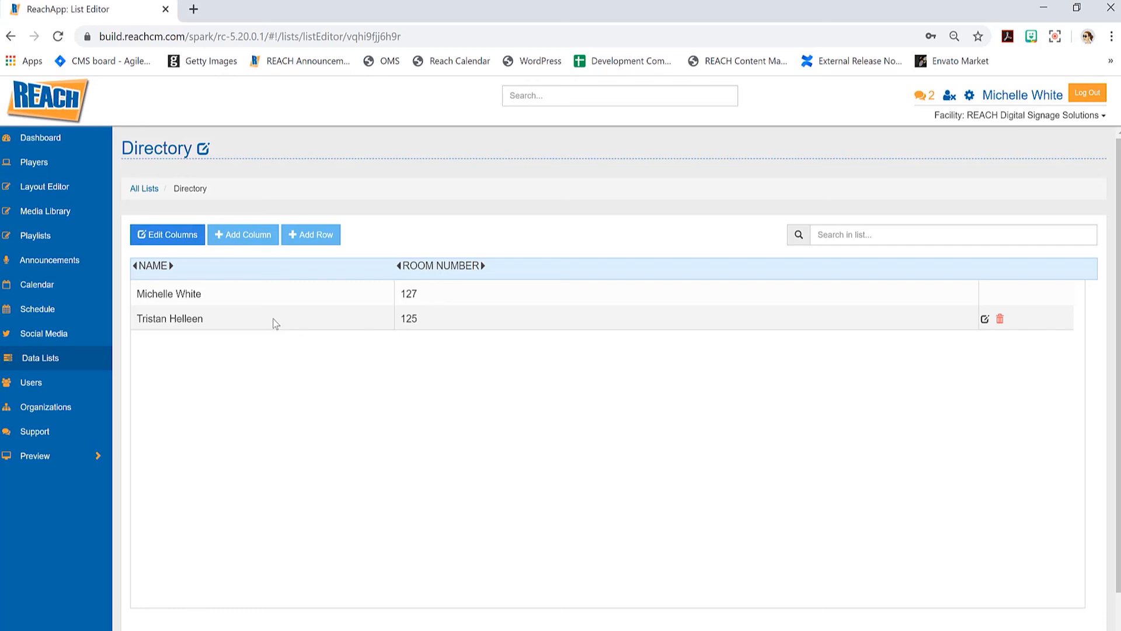
- Drag the room 125 row above the room 127 row
{"action": "left_click_drag", "start_coordinate": [276, 324], "coordinate": [233, 332]}
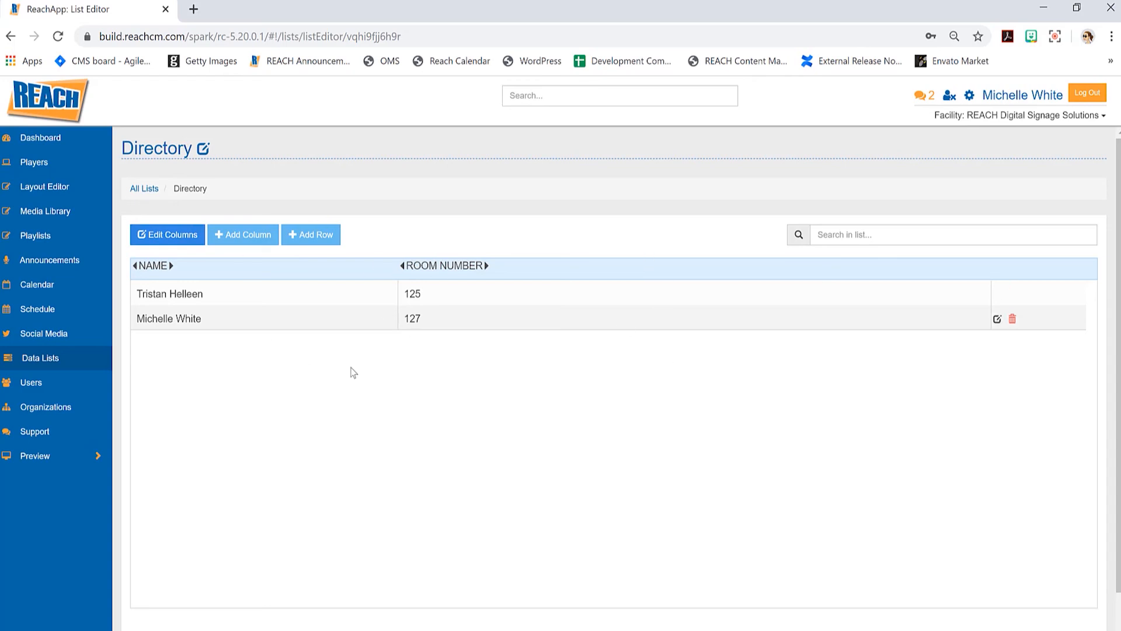
{"action": "left_click", "coordinate": [144, 189]}
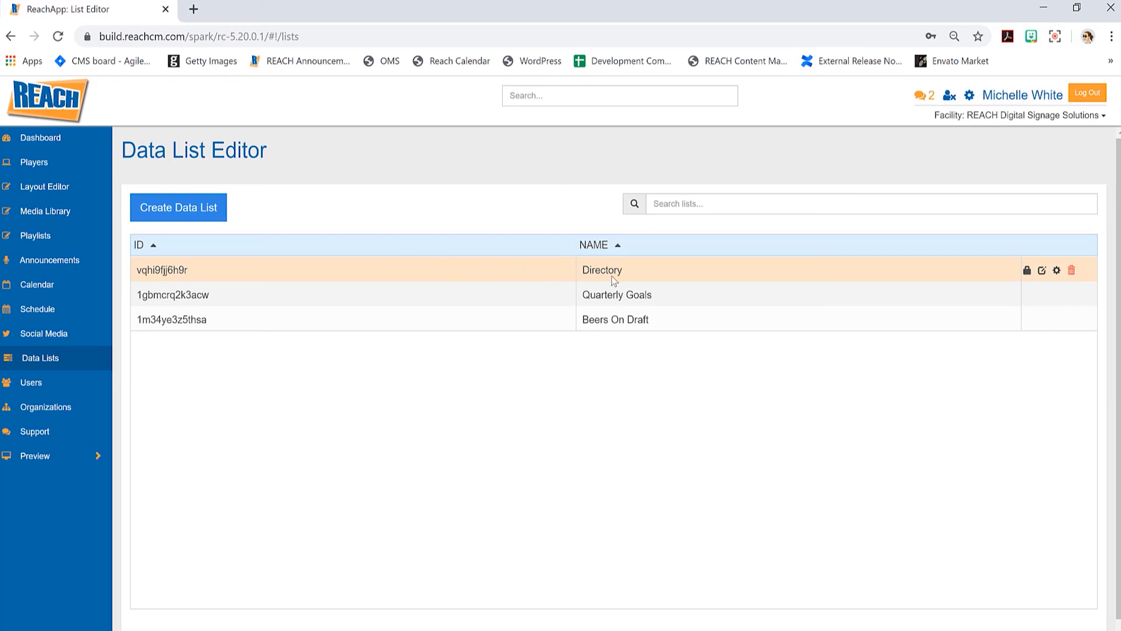
{"action": "left_click", "coordinate": [647, 275]}
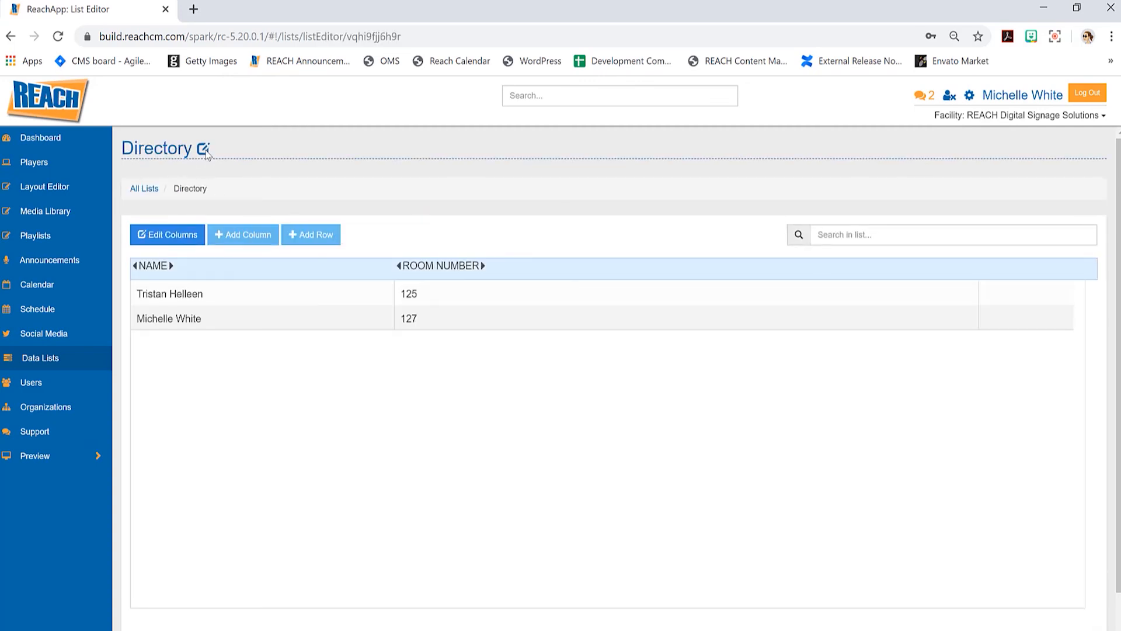
{"action": "left_click", "coordinate": [203, 149]}
{"action": "left_click_drag", "start_coordinate": [167, 136], "coordinate": [123, 136]}
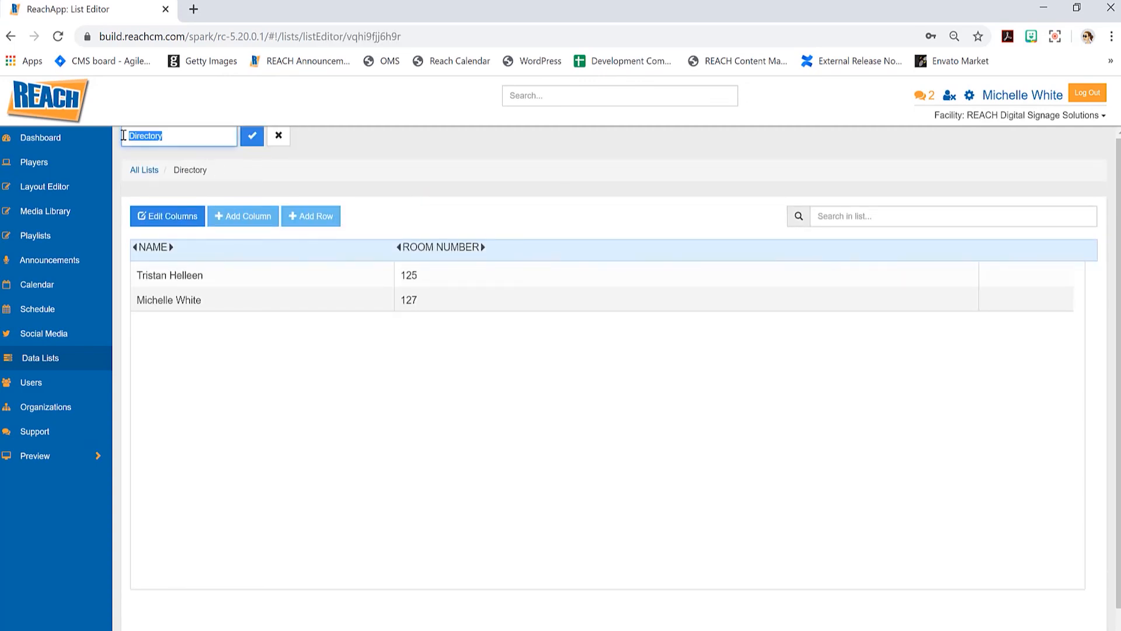
{"action": "left_click", "coordinate": [390, 141]}
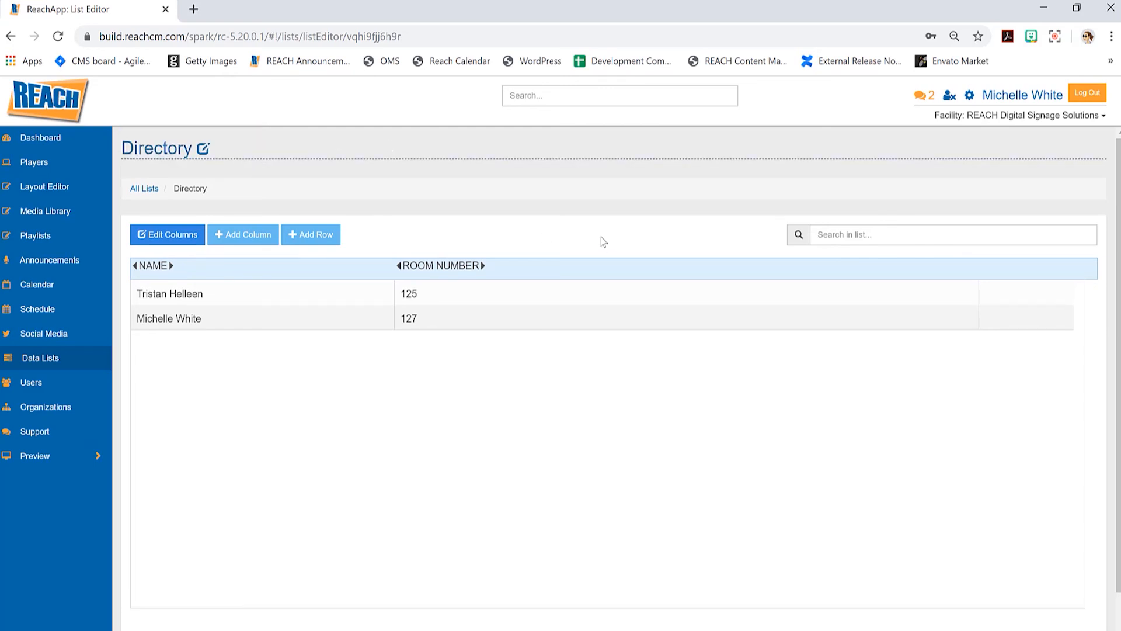